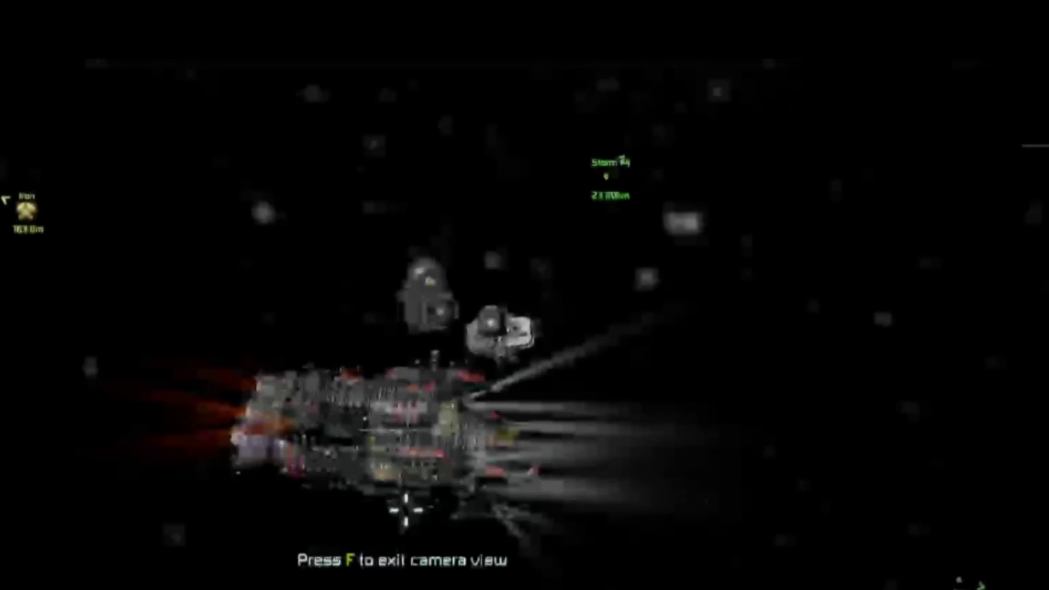
{"action": "key", "text": "f"}
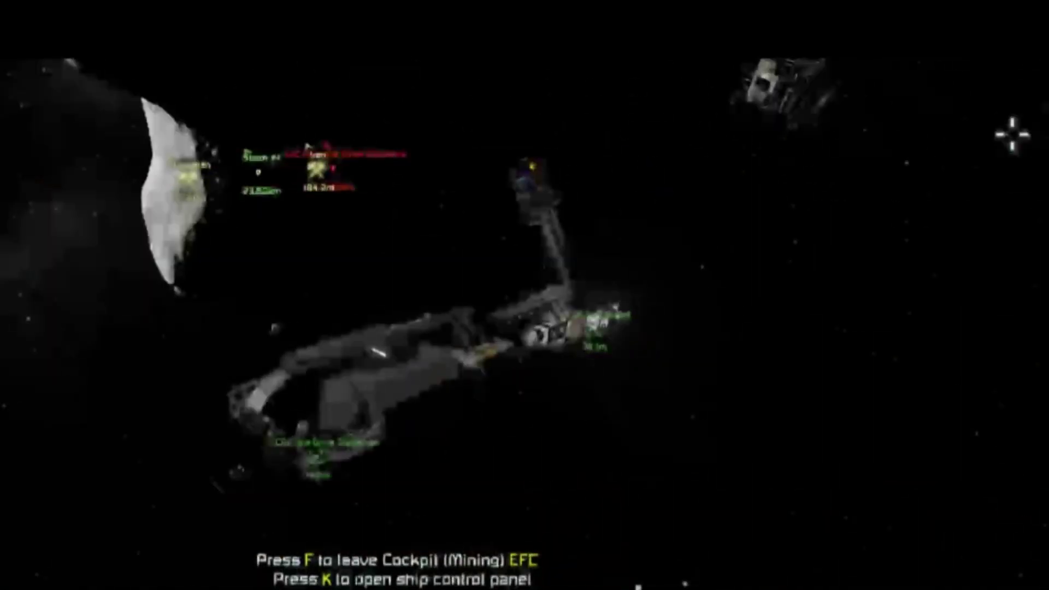
{"action": "key", "text": "f"}
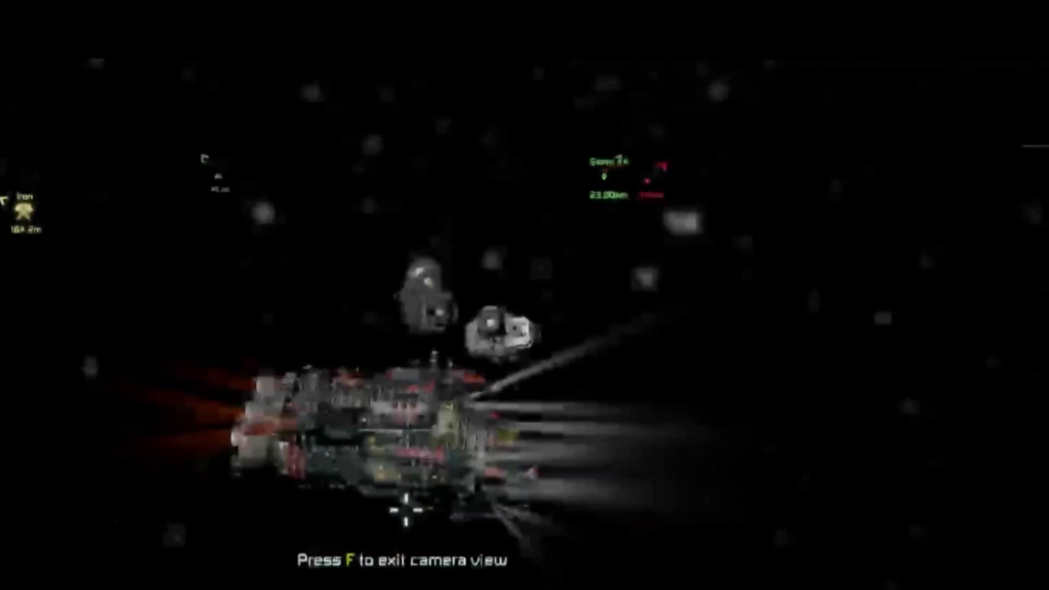
{"action": "key", "text": "f"}
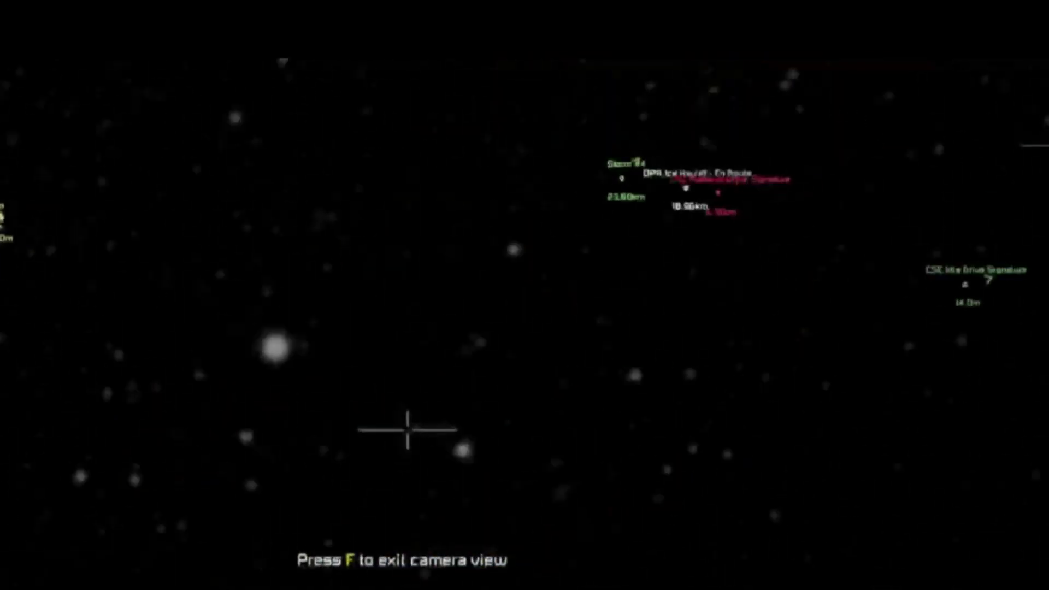
{"action": "scroll", "coordinate": [525, 295], "scroll_direction": "down", "scroll_amount": 2}
{"action": "scroll", "coordinate": [525, 295], "scroll_direction": "up", "scroll_amount": 3}
{"action": "scroll", "coordinate": [525, 295], "scroll_direction": "up", "scroll_amount": 2}
{"action": "scroll", "coordinate": [526, 295], "scroll_direction": "up", "scroll_amount": 1}
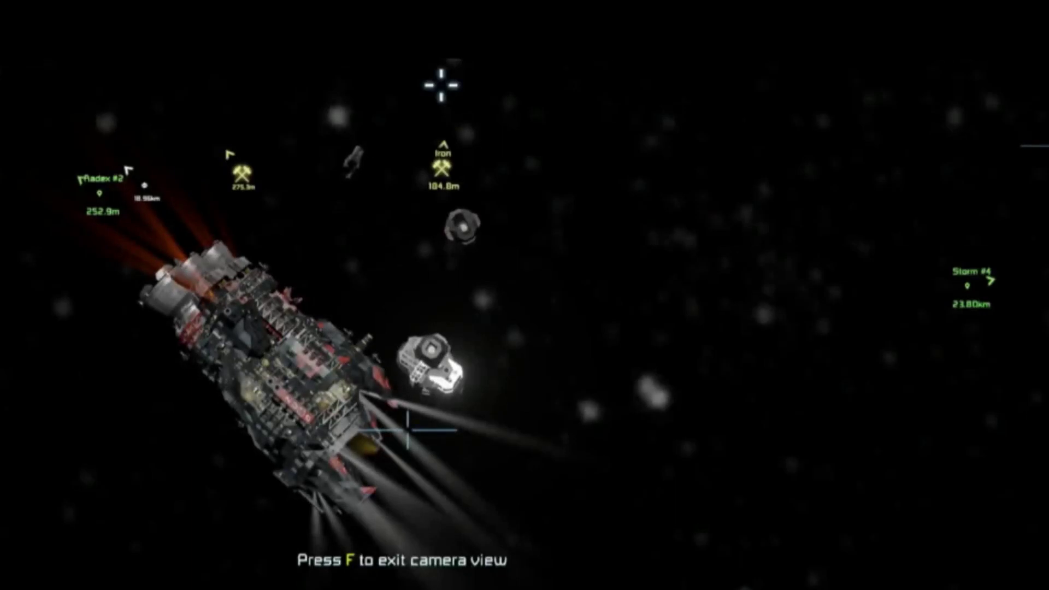
{"action": "key", "text": "Tab"}
{"action": "key", "text": "Tab"}
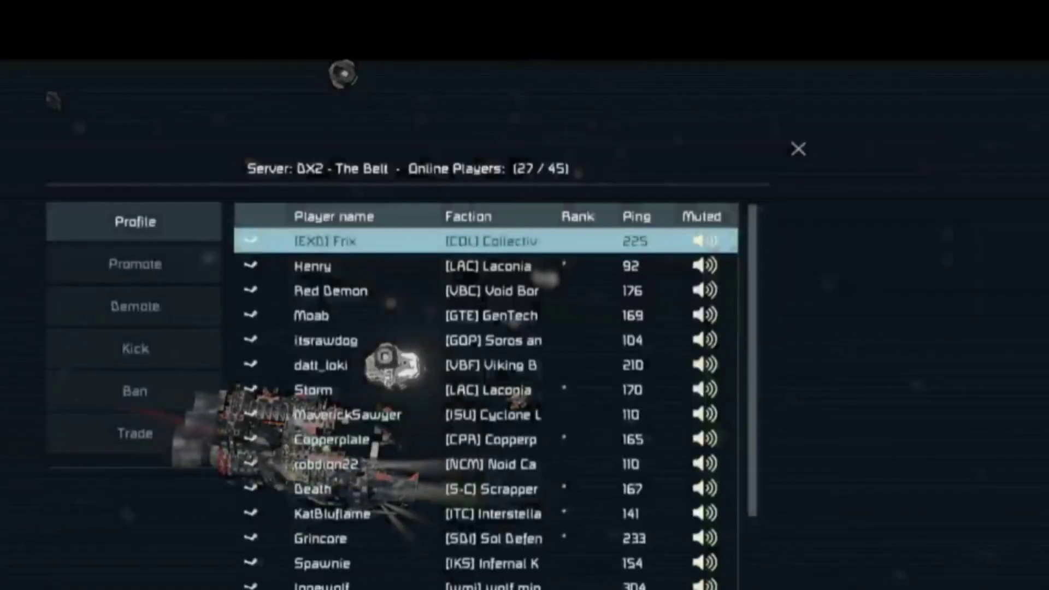
{"action": "scroll", "coordinate": [492, 394], "scroll_direction": "down", "scroll_amount": 3}
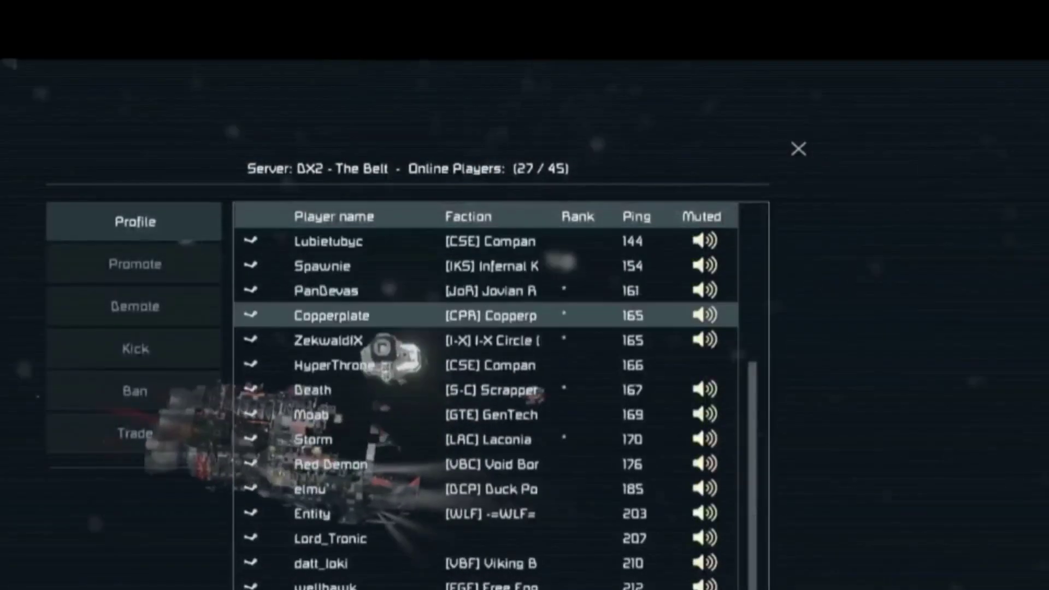
{"action": "key", "text": "Tab"}
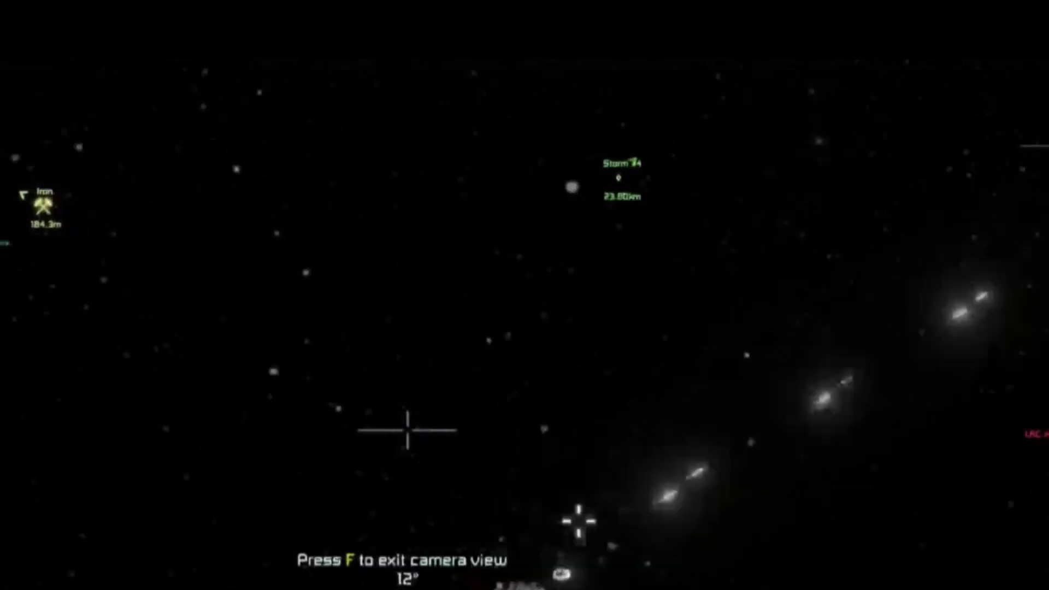
{"action": "key", "text": "f"}
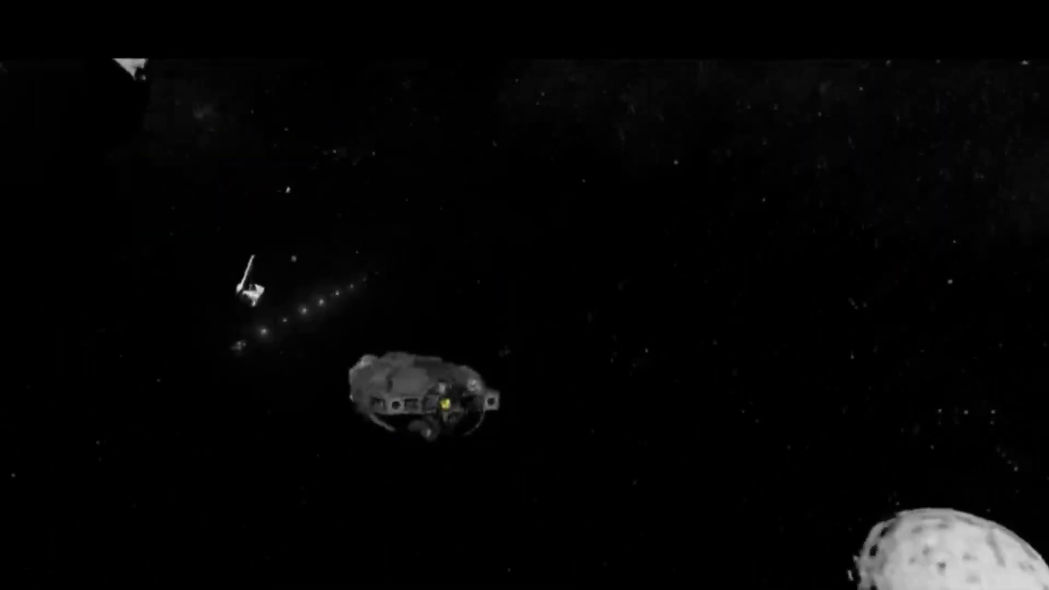
{"action": "key", "text": "Tab"}
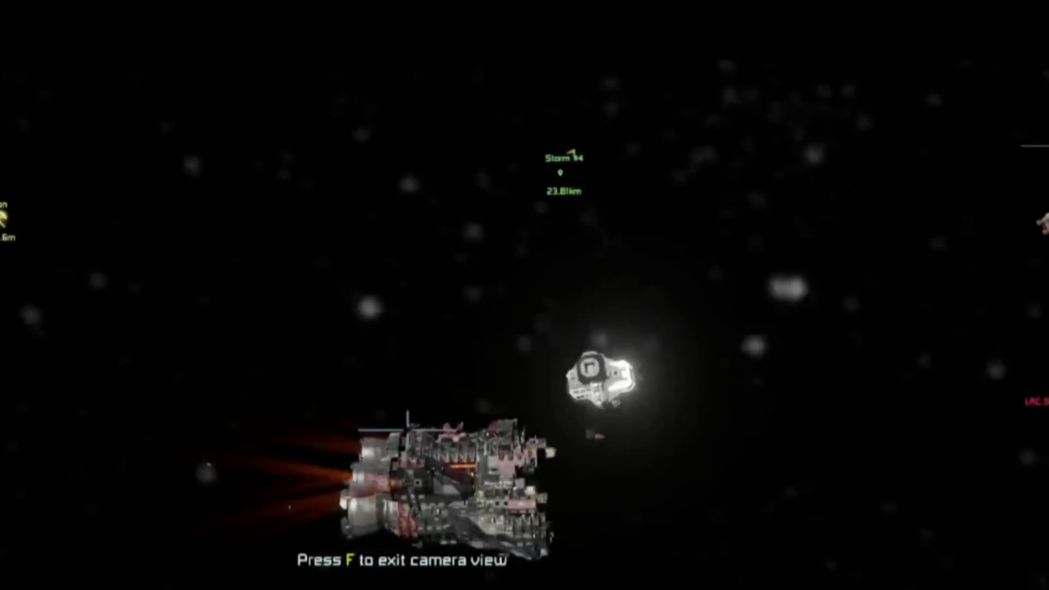
{"action": "key", "text": "alt+Tab"}
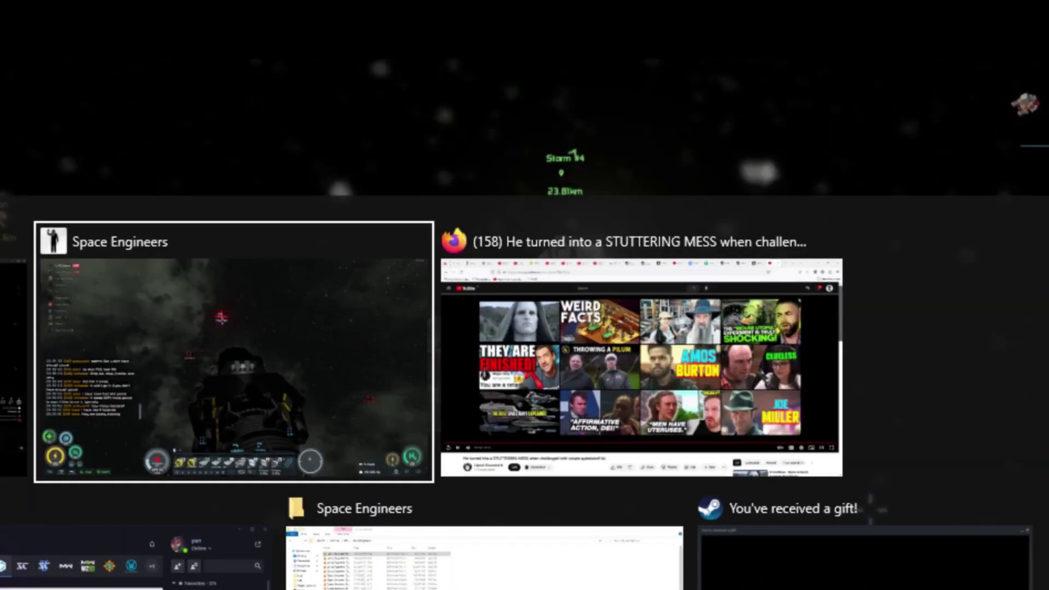